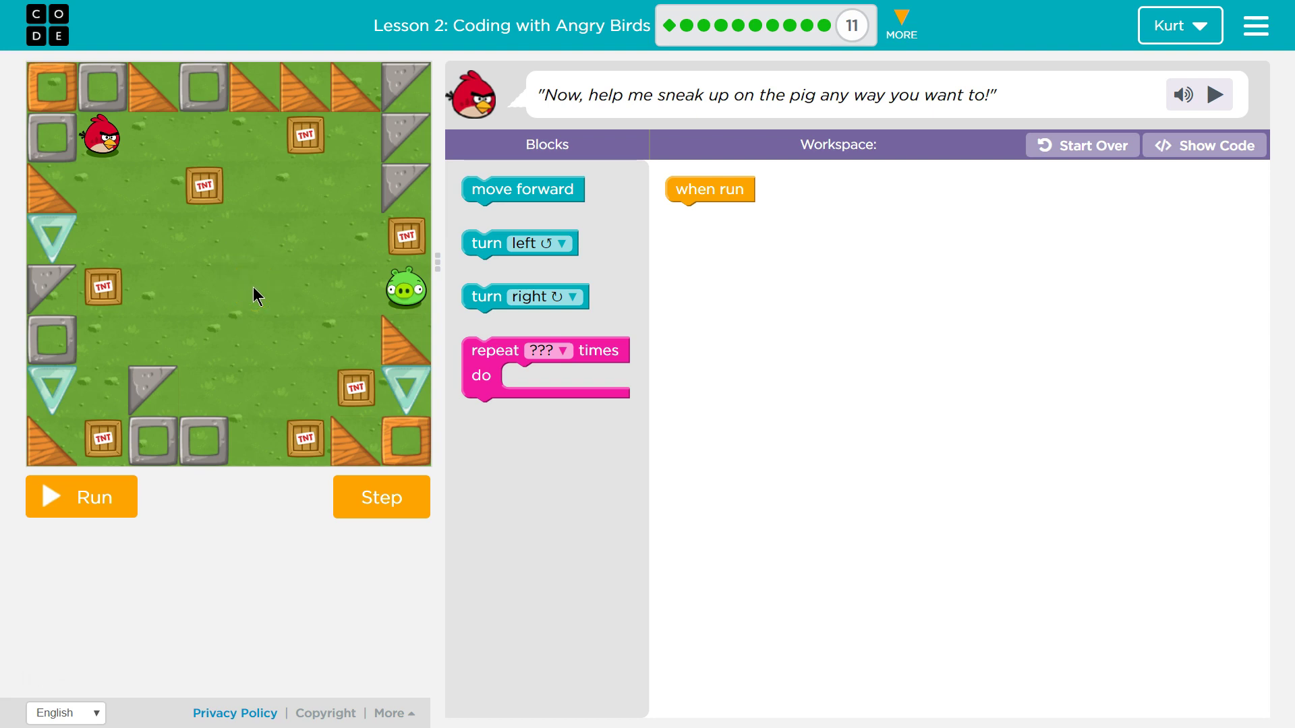
Step: Stack three move forward blocks, turn right, more move forwards, turn left, and final move forwards under when run
drag(537, 197, 708, 216)
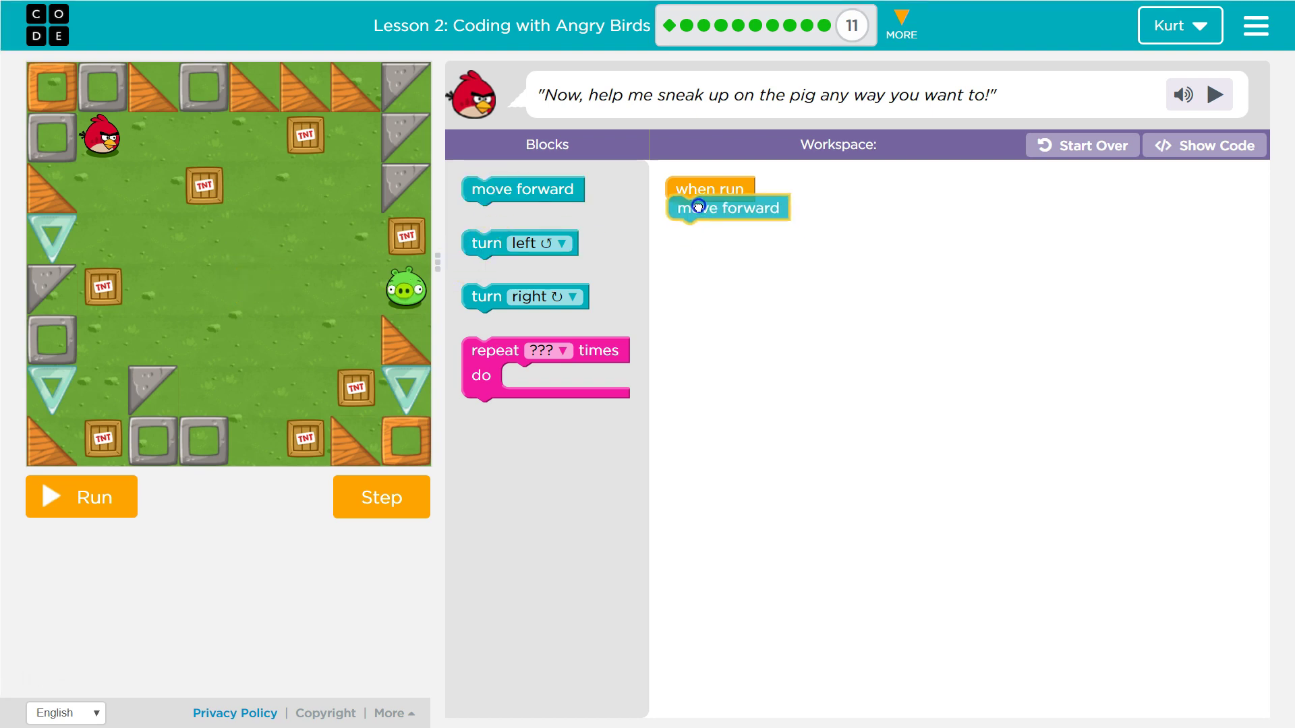
drag(536, 198, 708, 242)
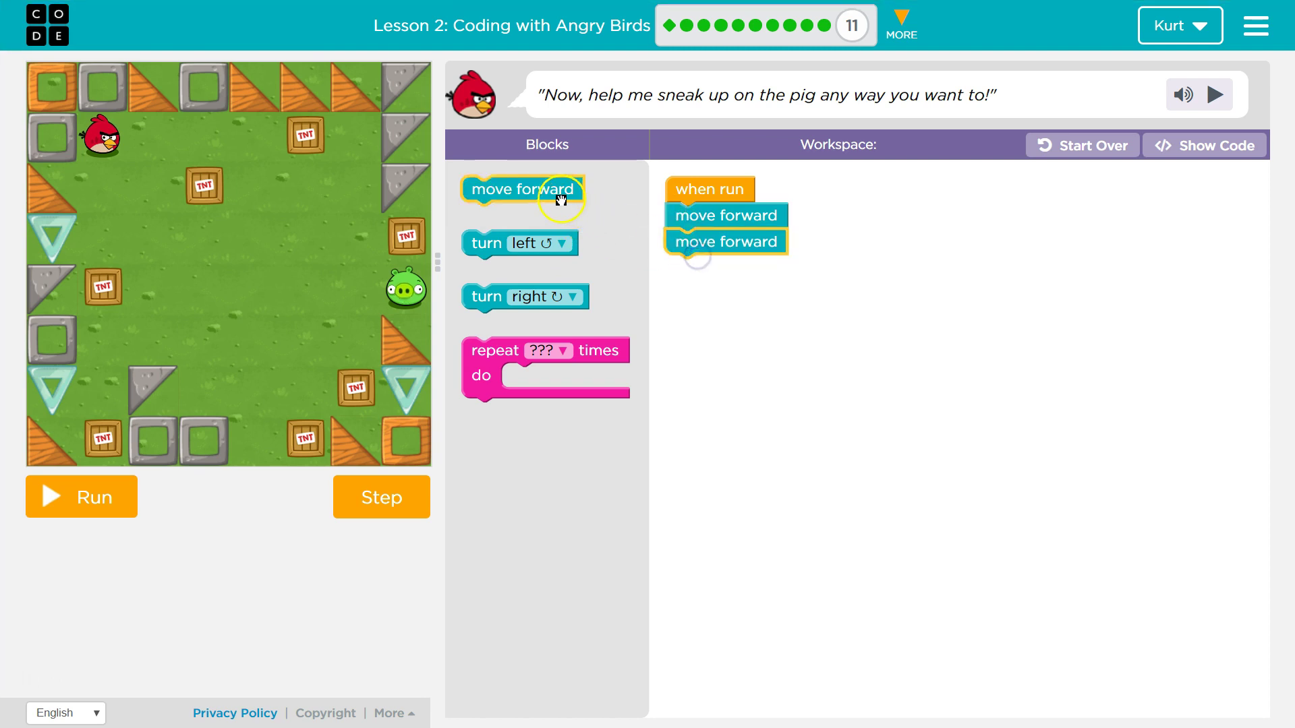
drag(522, 190, 726, 267)
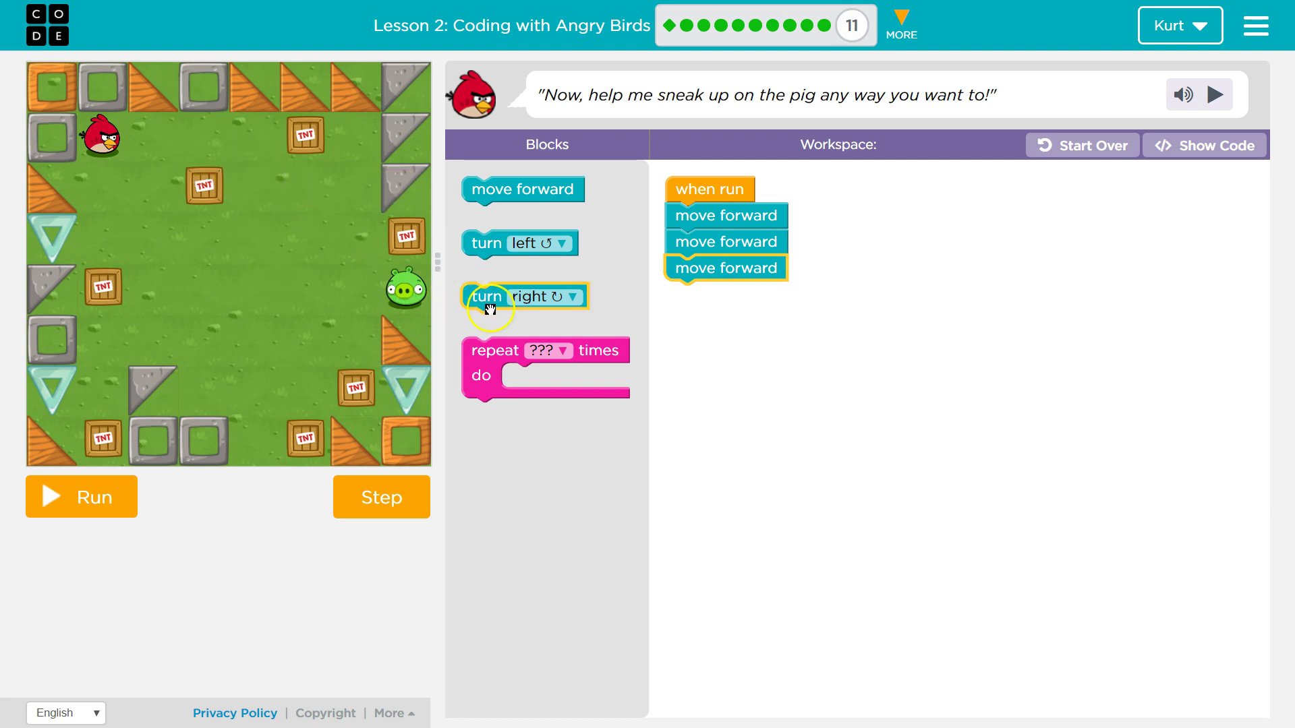
drag(489, 296, 698, 295)
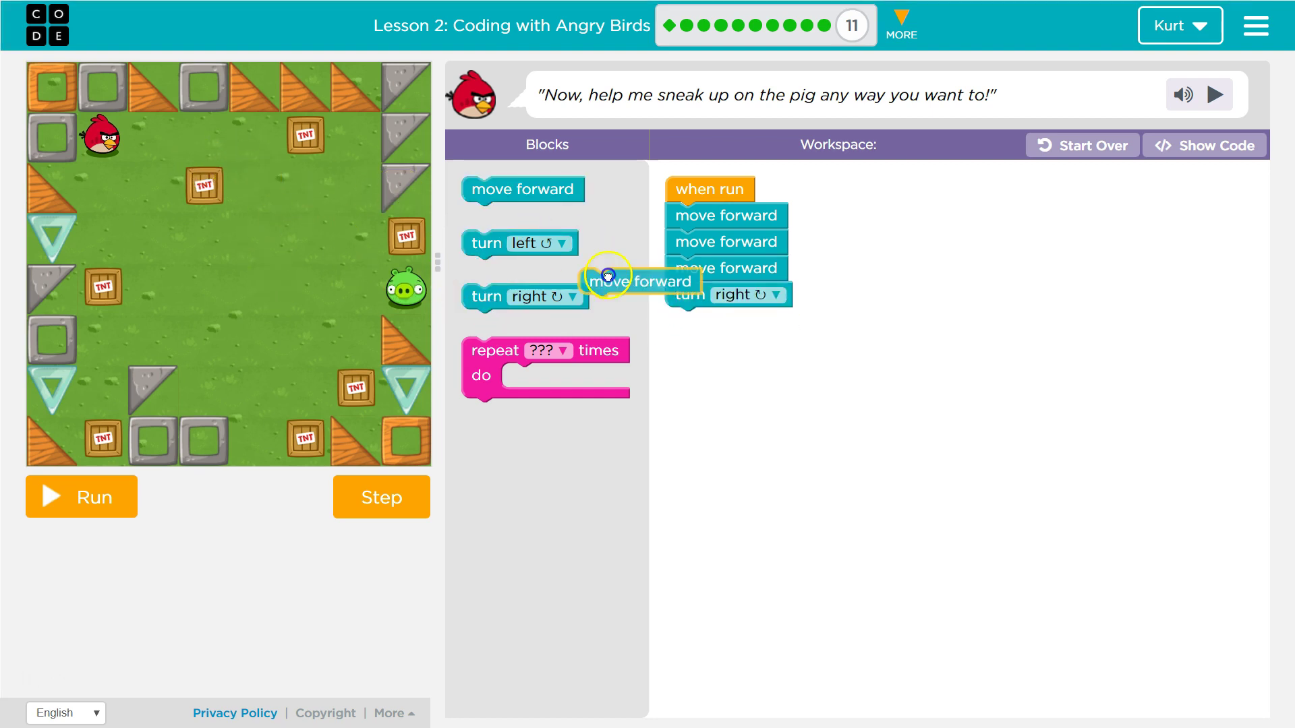
drag(522, 188, 726, 321)
mouse_move(522, 190)
mouse_down()
mouse_move(726, 348)
mouse_move(725, 373)
mouse_up()
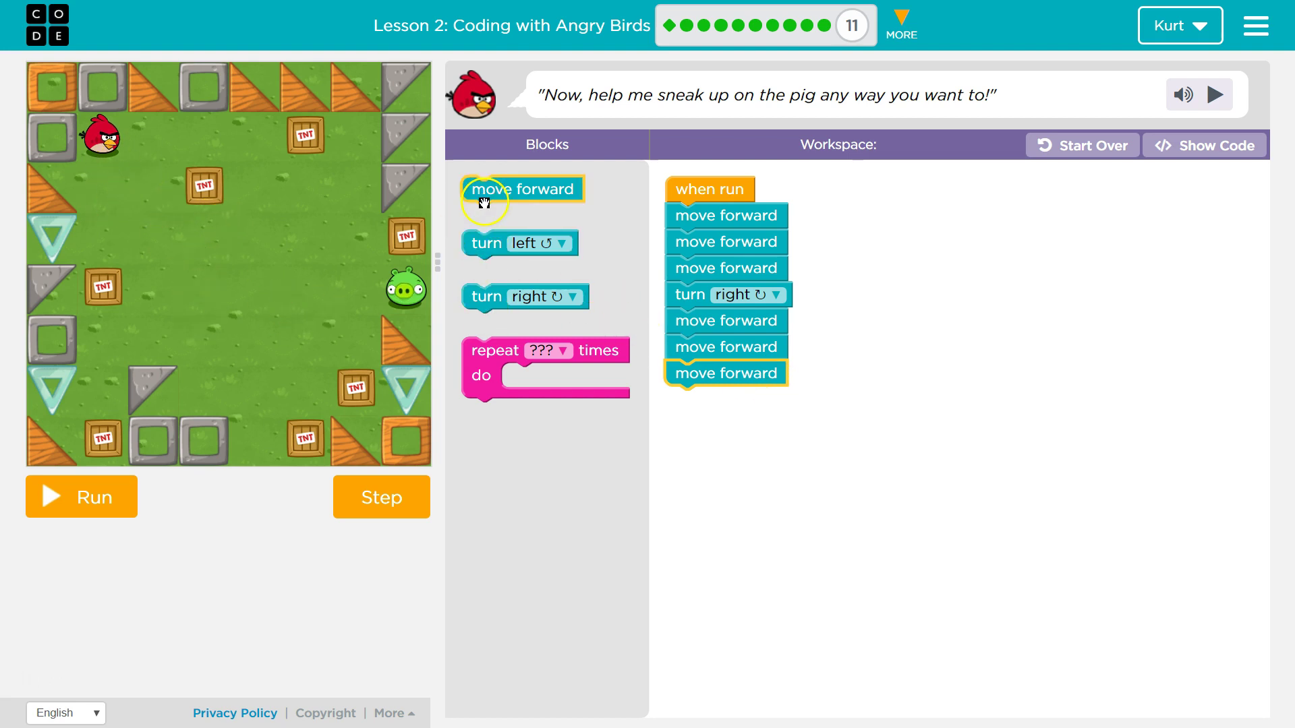
drag(486, 244, 693, 391)
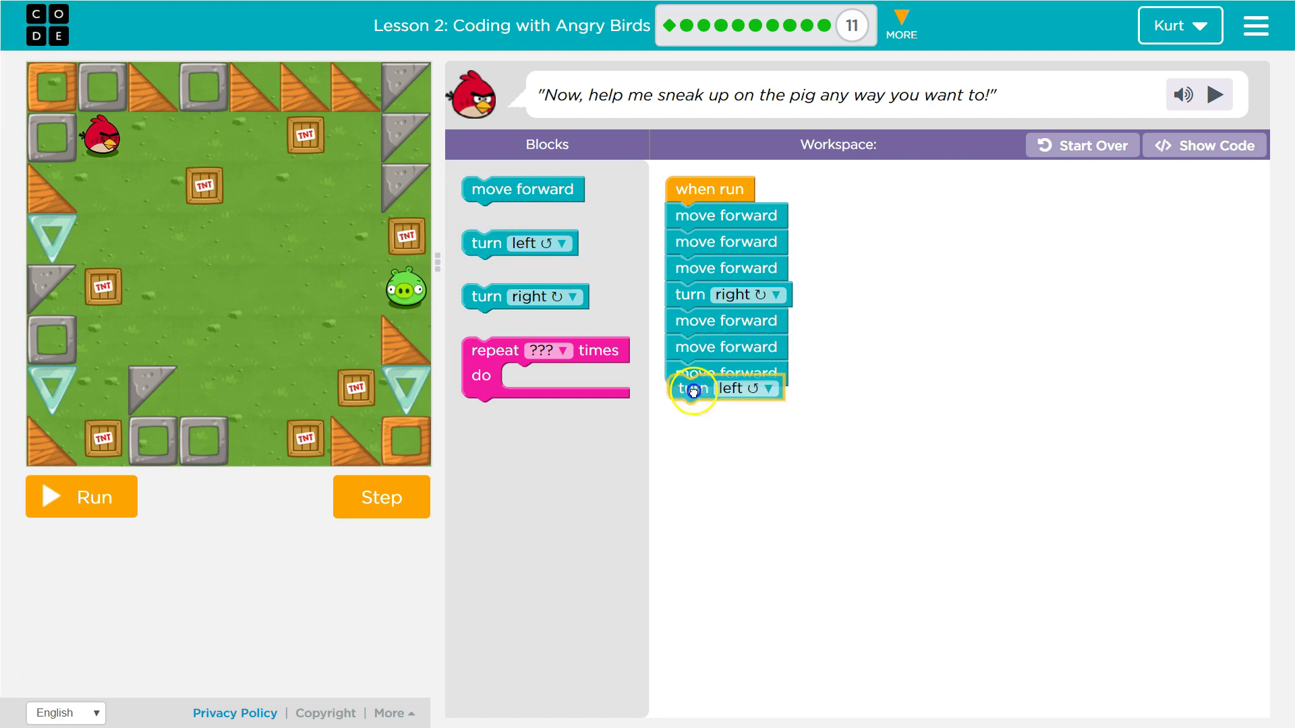
mouse_move(522, 189)
mouse_down()
mouse_move(756, 466)
mouse_move(726, 453)
mouse_move(726, 479)
mouse_up()
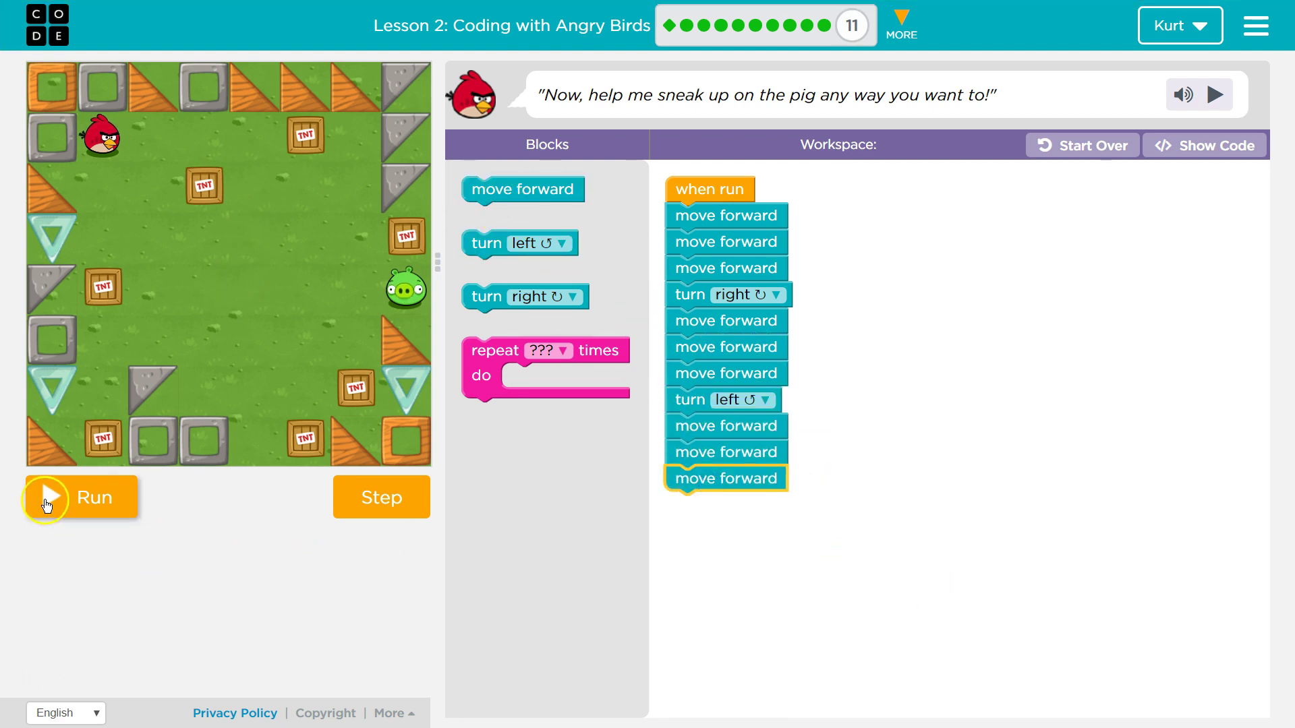
Step: Run the eleven-block program to guide the bird to the pig
click(46, 503)
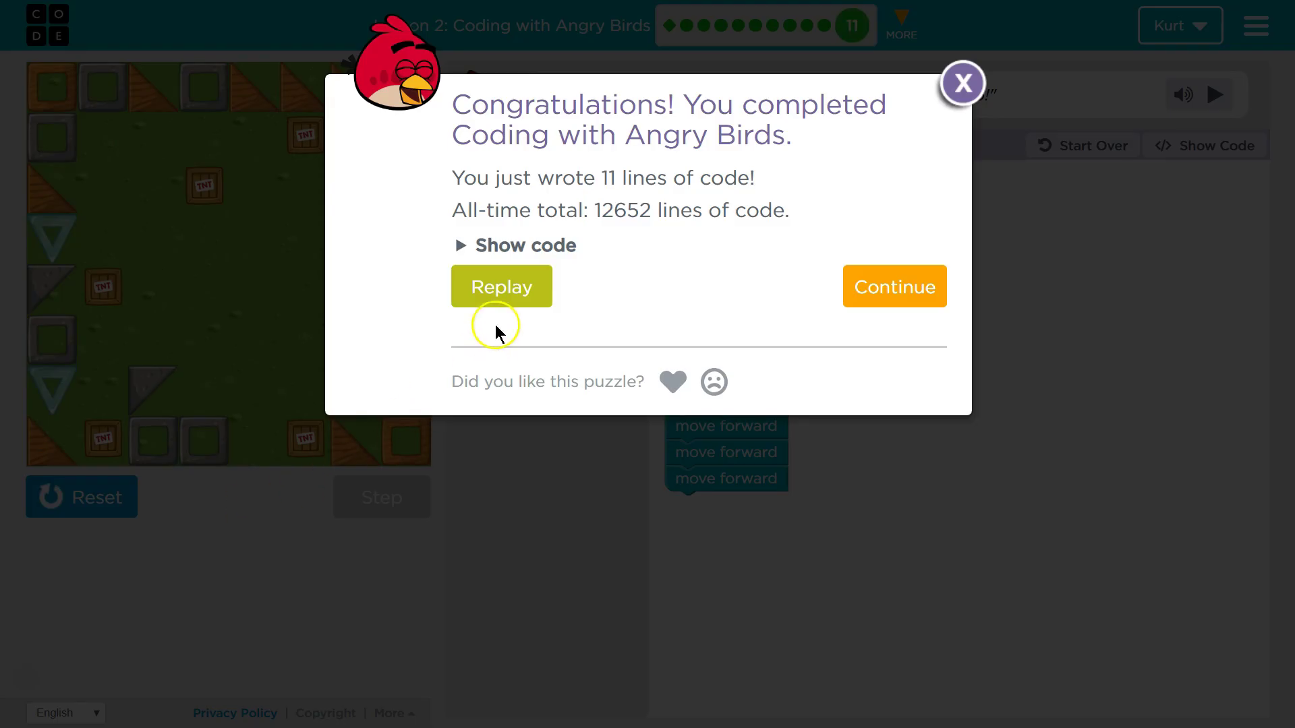
Step: Close the Congratulations dialog with Replay, leaving the bird at the pig
click(502, 287)
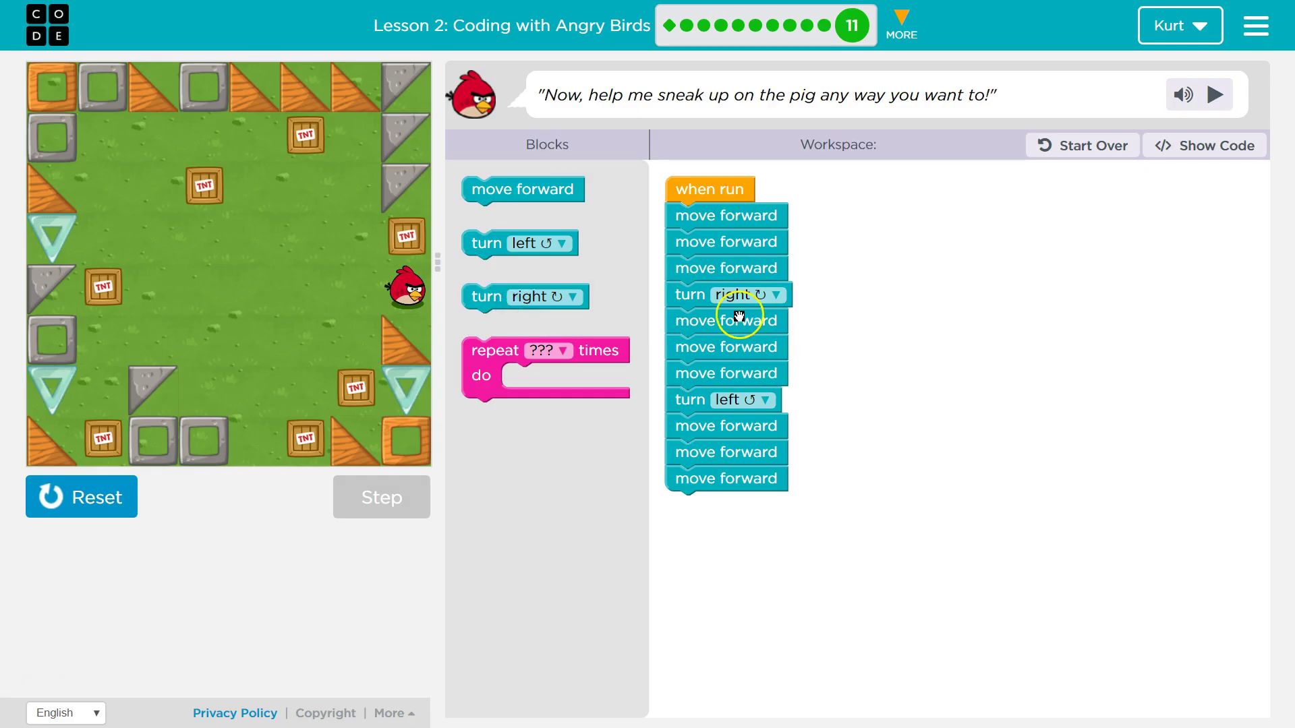